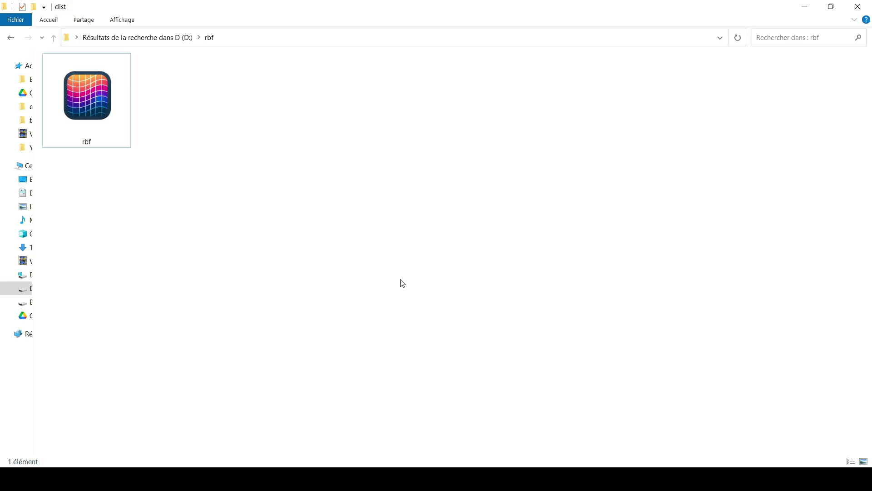
Launch rbf.exe to open the RBF Interpolation App with an empty 0–20 plot.
click(518, 480)
double_click(89, 110)
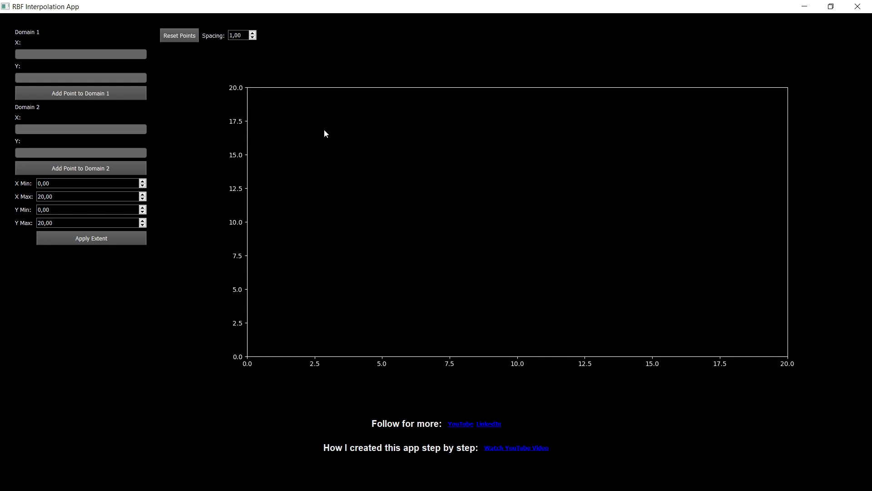
Scatter a dozen Domain 1 and Domain 2 points, e.g. (6, 13), (11, 15), (11, 6), (8, 9).
right_click(696, 278)
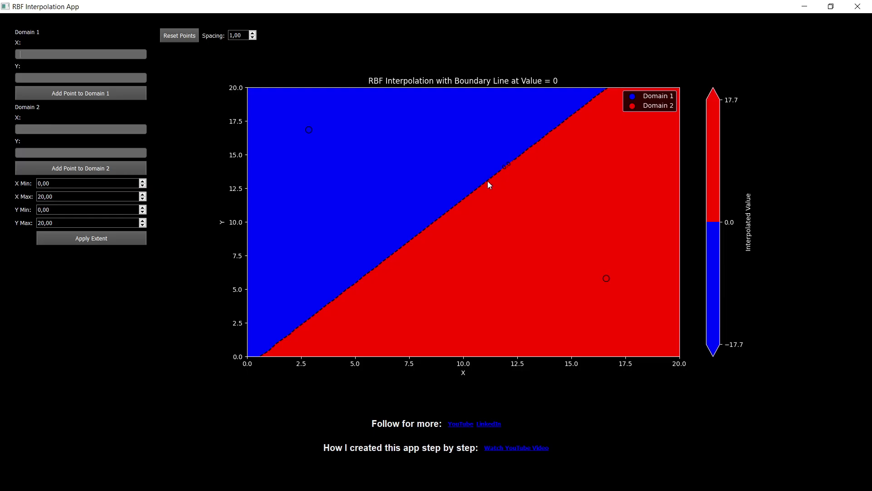
click(381, 183)
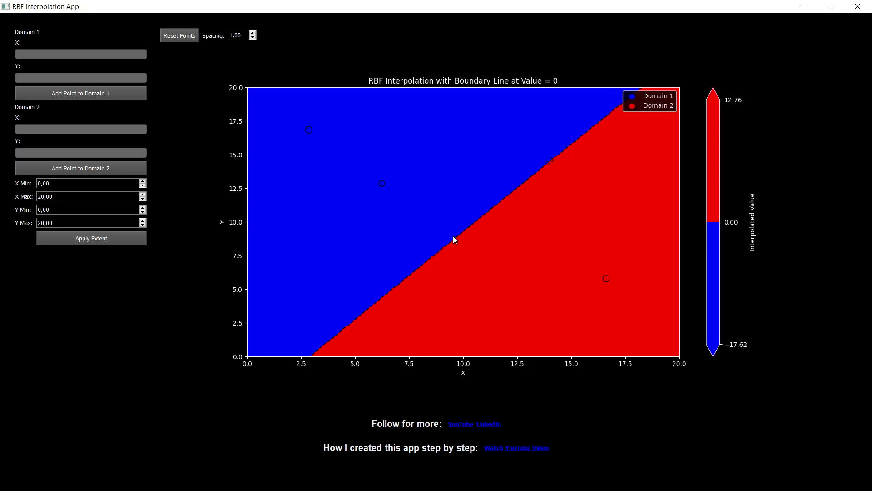
click(479, 152)
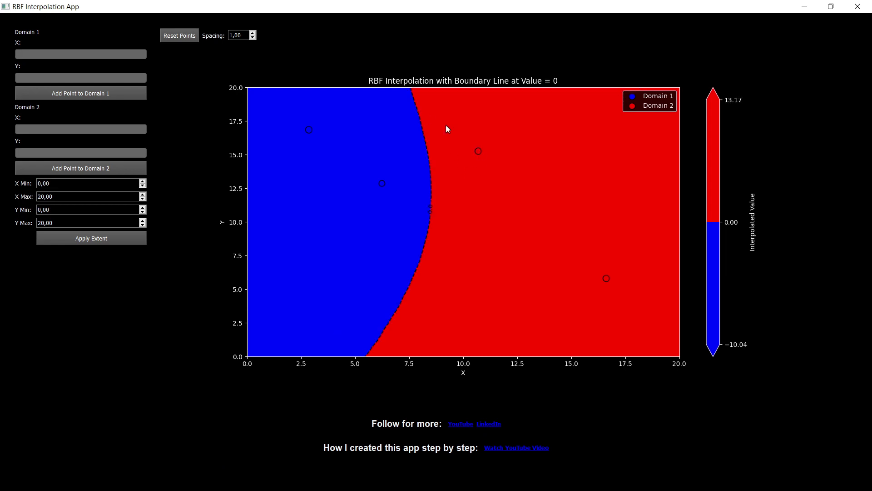
click(483, 281)
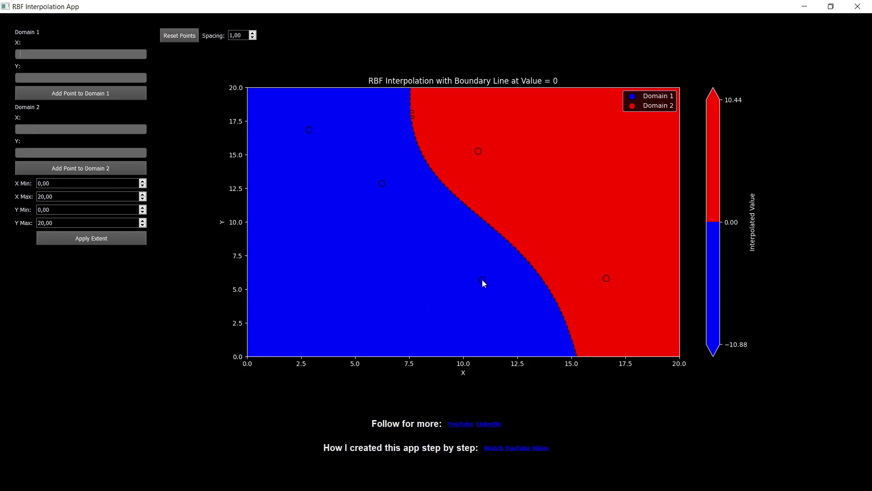
click(426, 234)
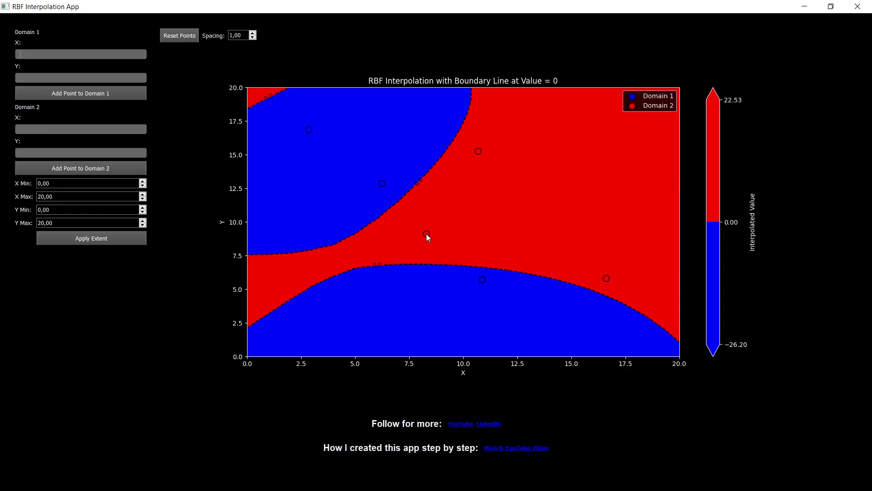
click(266, 94)
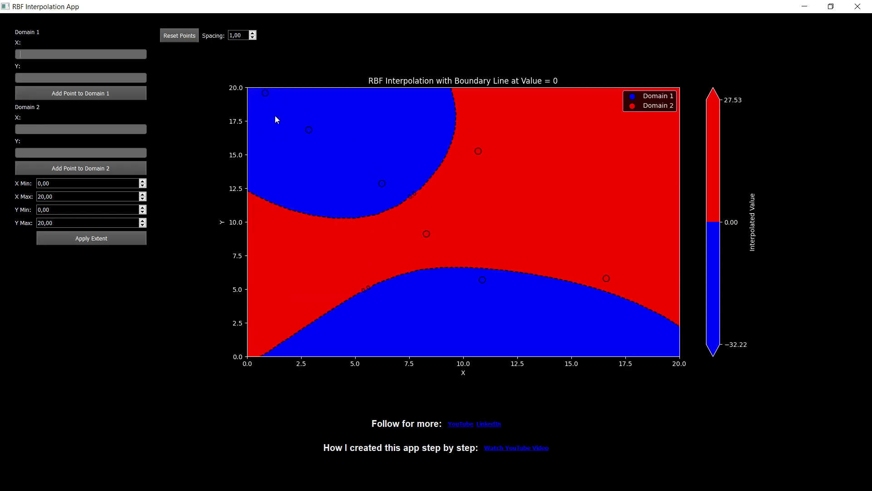
click(337, 260)
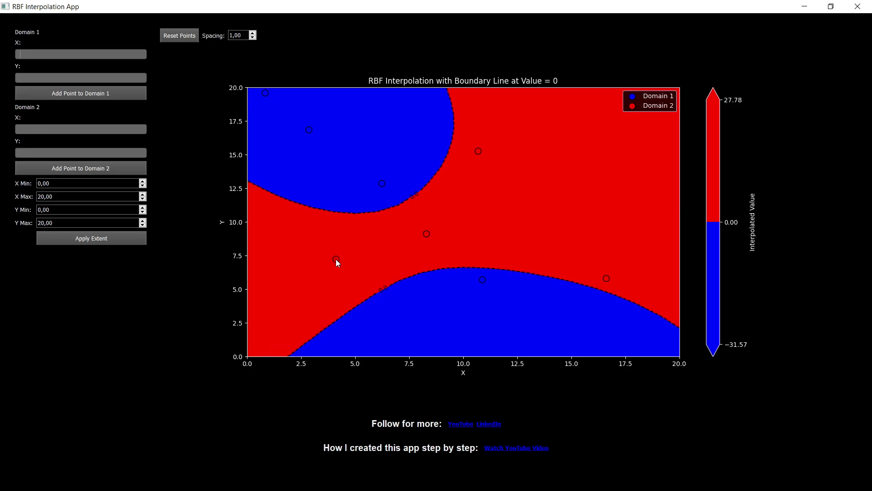
click(357, 152)
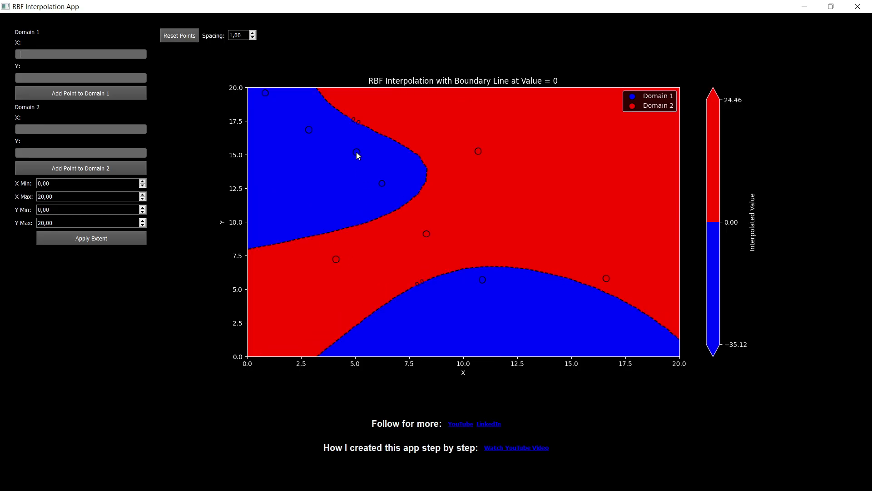
click(501, 301)
click(509, 142)
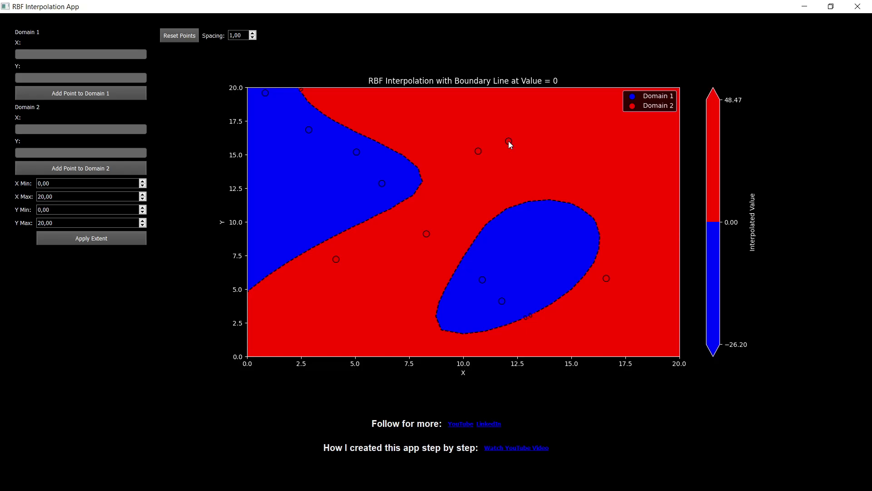
click(516, 177)
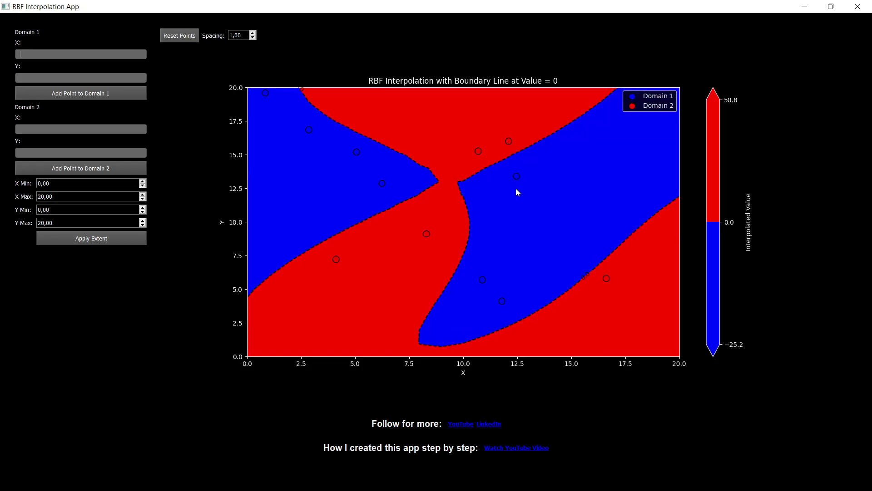
click(439, 195)
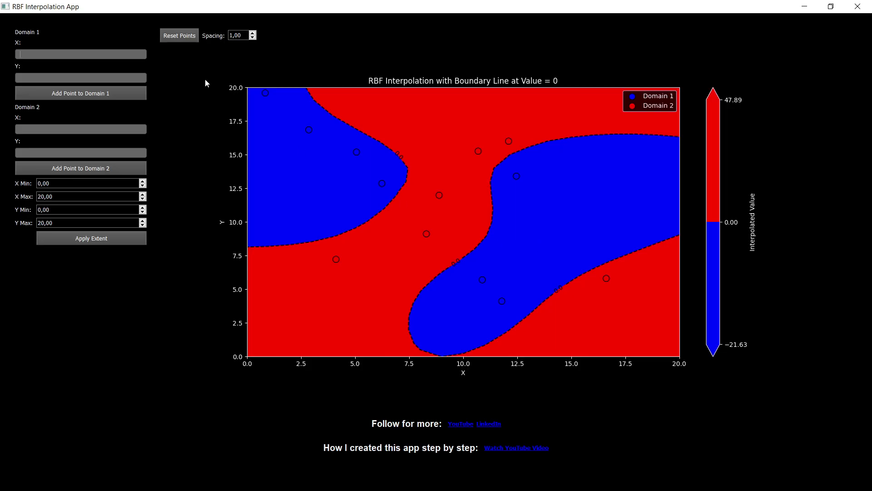
Reset all points and apply an extent with X Max and Y Max at 20,00.
click(178, 36)
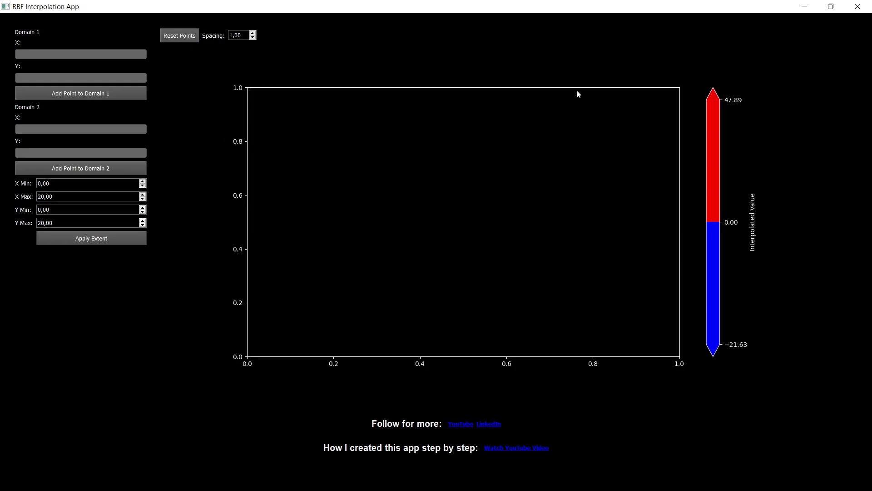
double_click(48, 197)
drag(48, 197, 34, 220)
drag(78, 197, 37, 197)
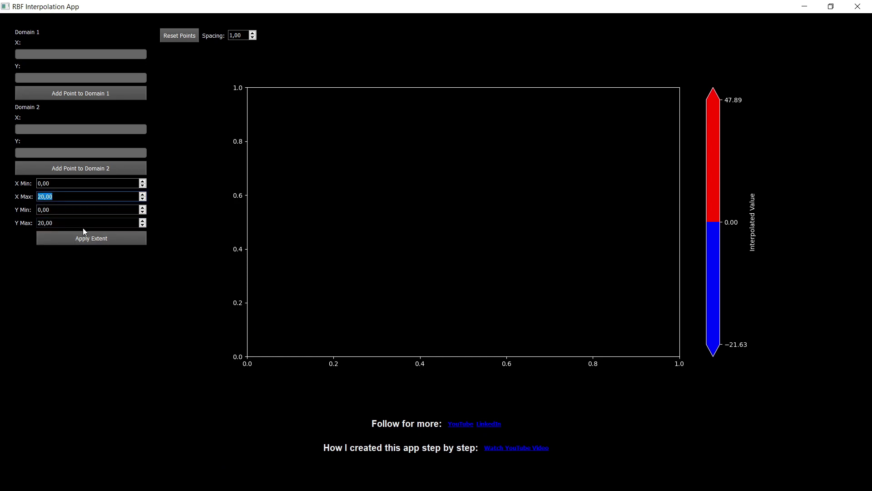
click(87, 241)
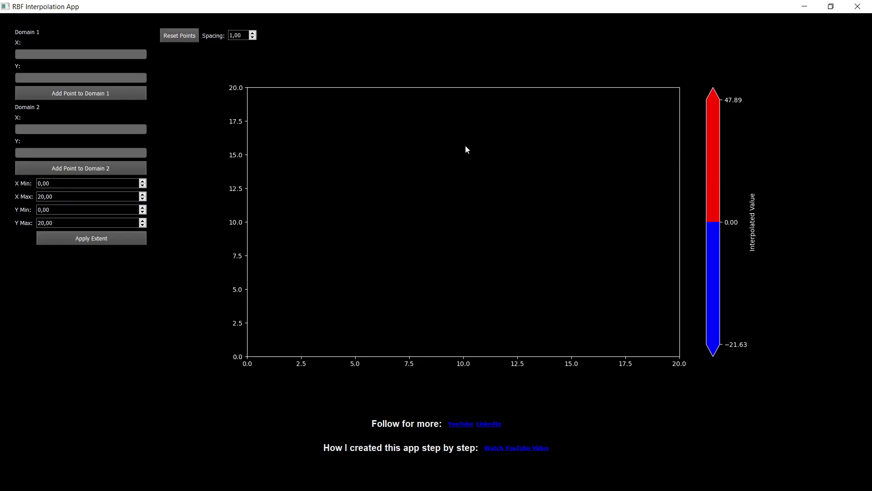
Add point (10, 10) to Domain 1 and point (5, 5) to Domain 2 by coordinates.
click(34, 53)
text(10)
click(31, 76)
text(10)
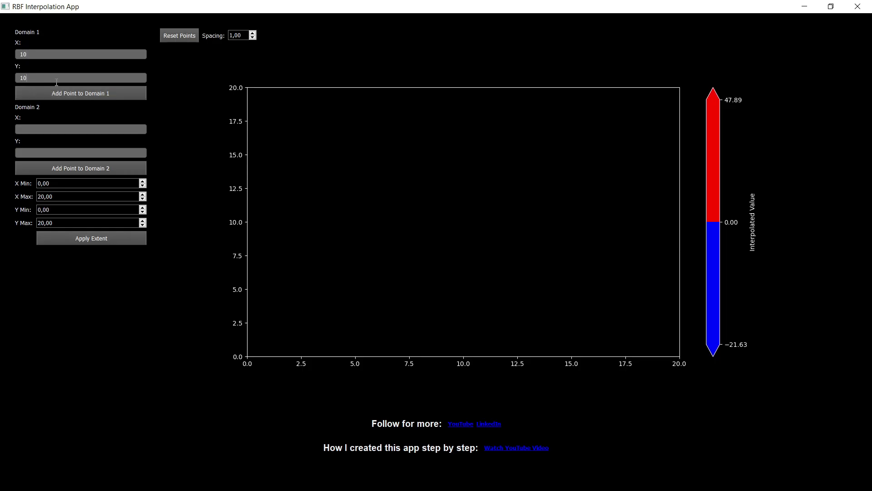
click(81, 94)
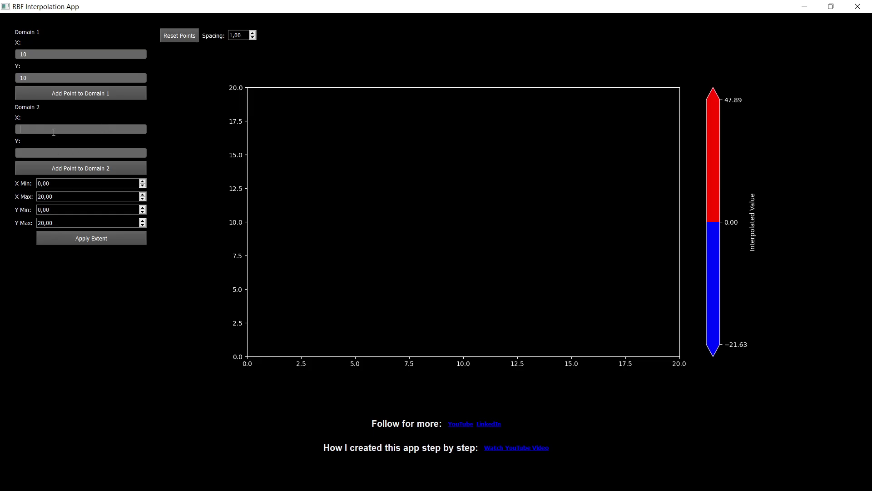
text(55)
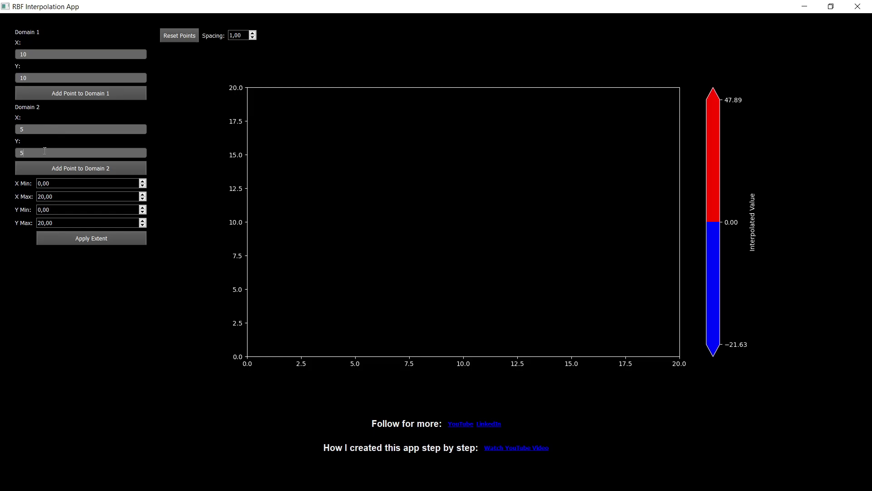
click(88, 172)
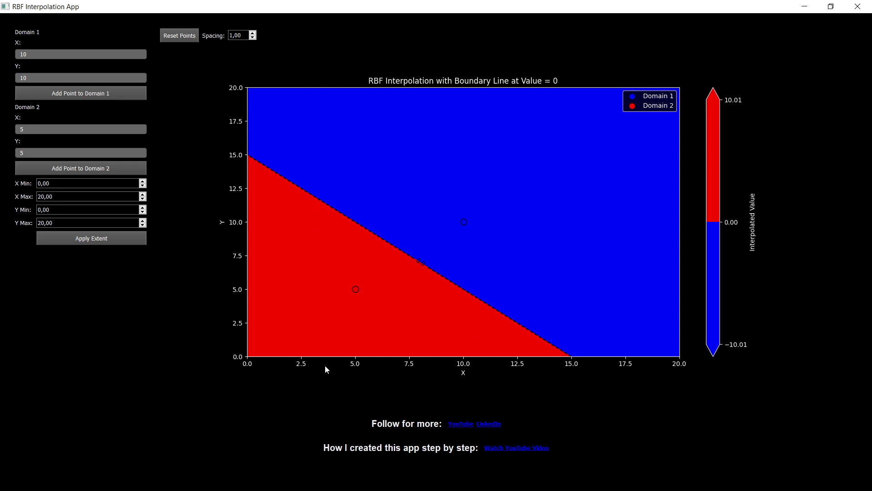
Add points near the centre at about (8, 14), (7.7, 4.6), (9.5, 12), (8.5, 11.5), (4.6, 10).
click(423, 168)
click(413, 295)
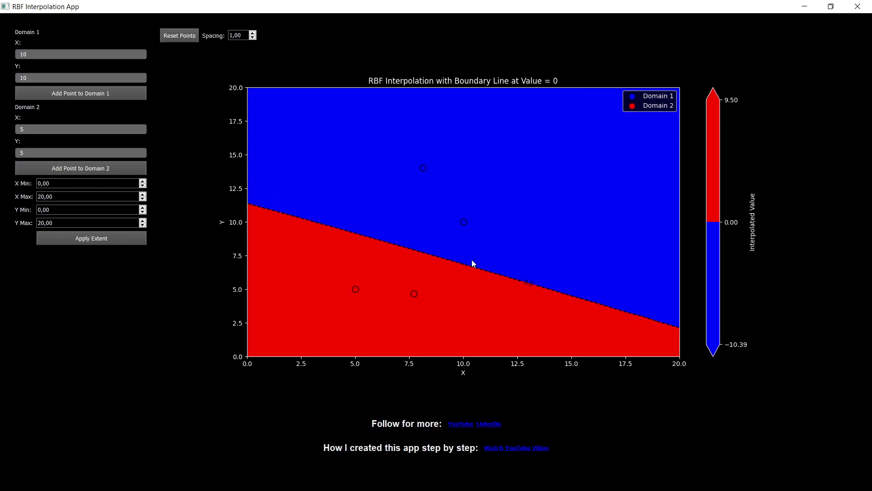
click(453, 196)
right_click(431, 201)
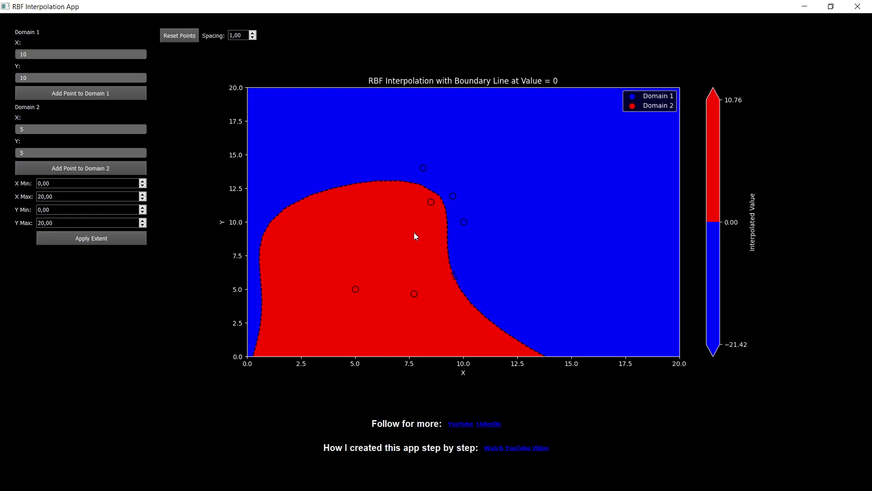
click(346, 223)
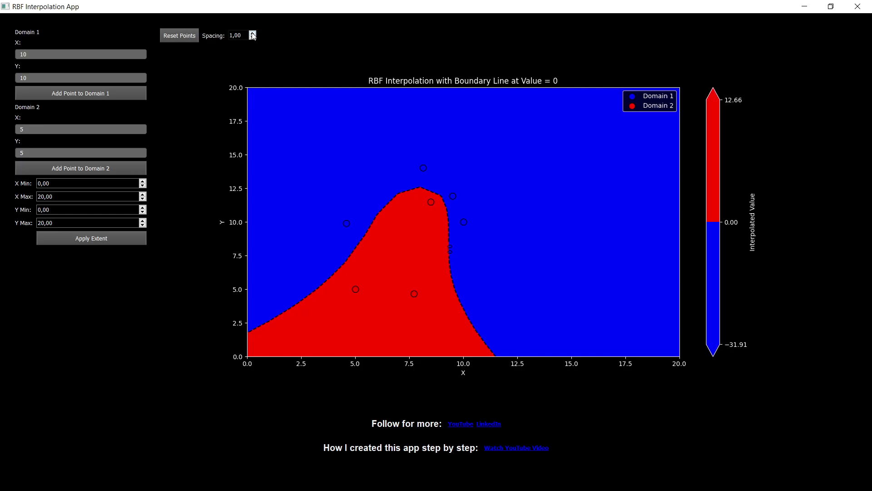
Set spacing to 0,10 and add points near (5.5, 12), (11.7, 10.4), (15.4, 15), (14.5, 4.3).
drag(246, 36, 229, 36)
text(2)
click(367, 193)
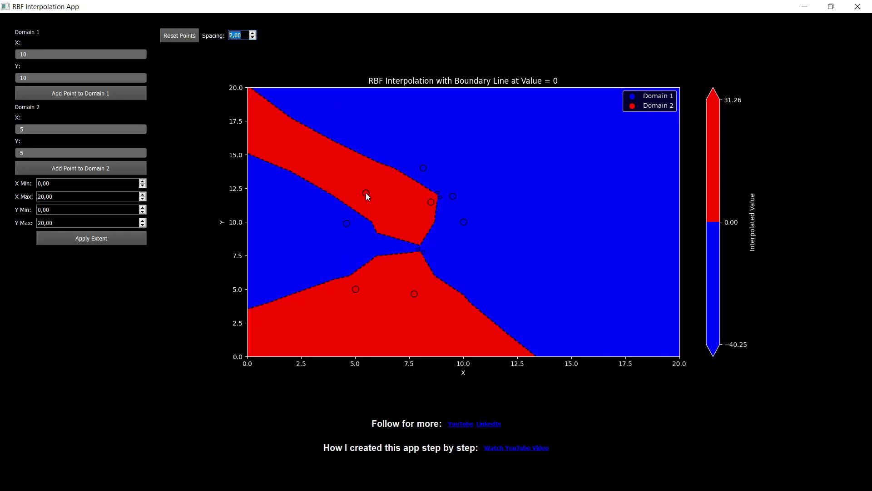
click(499, 216)
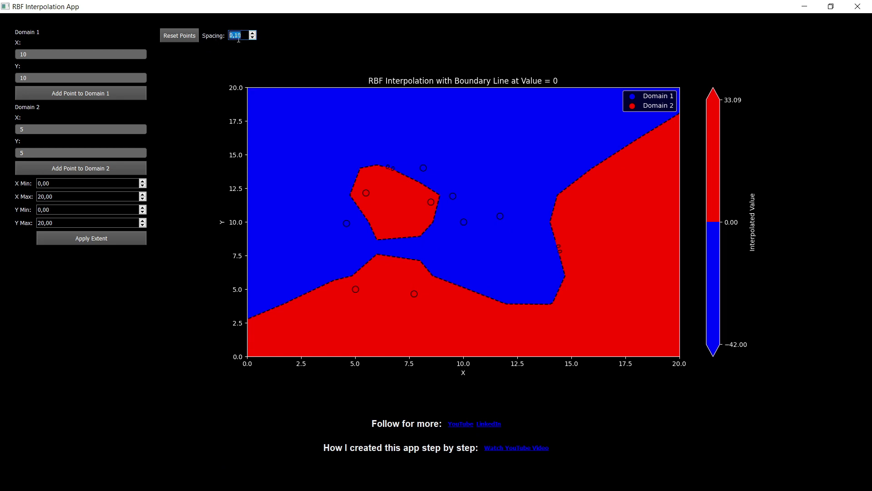
click(581, 156)
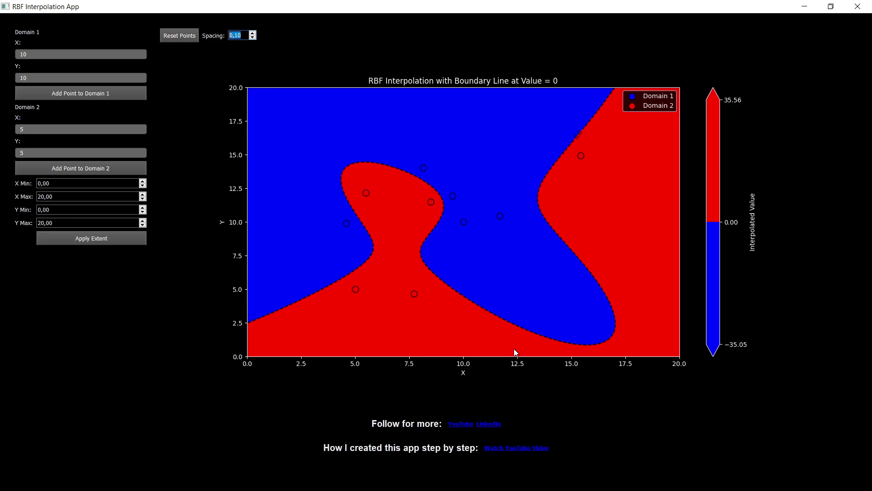
click(561, 298)
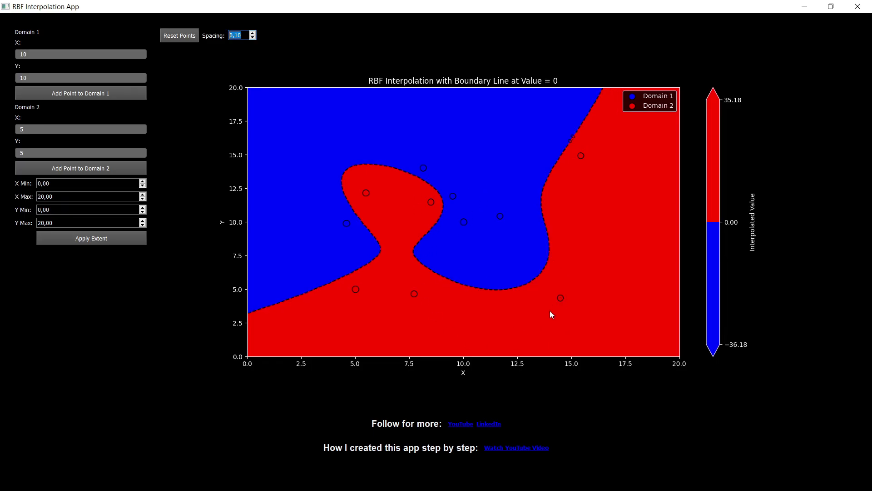